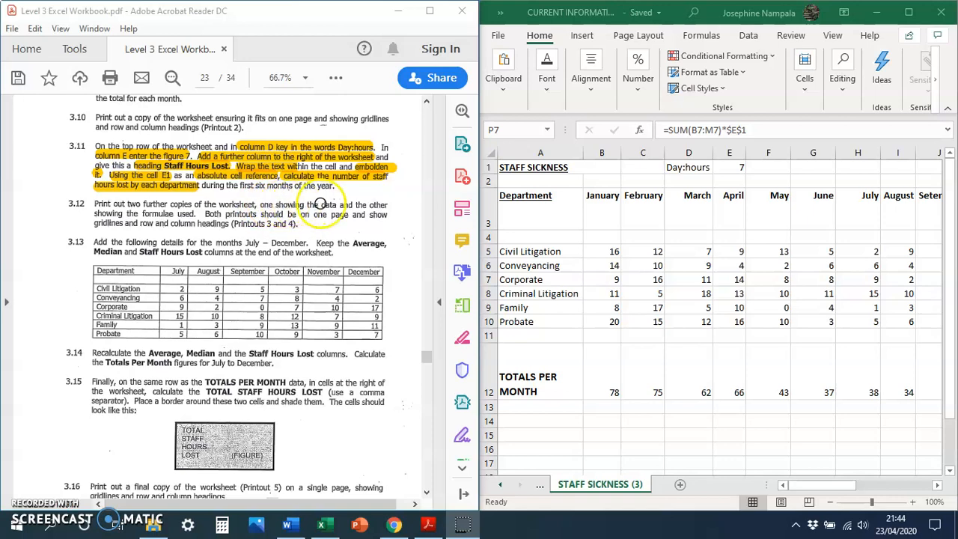
# Step: Highlight "showing the formulae used" in task 3.12 of the Excel workbook PDF
pyautogui.moveTo(97, 213); pyautogui.dragTo(196, 213)
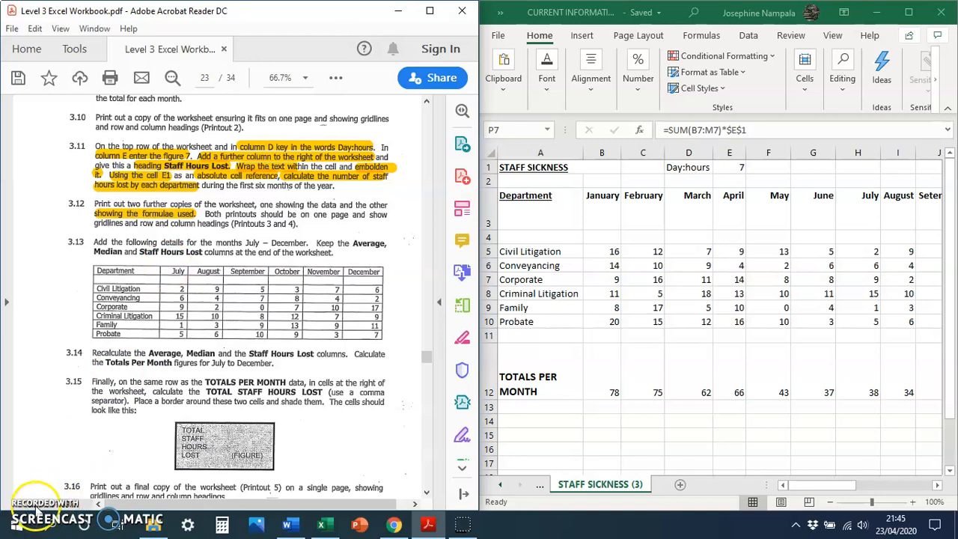
# Step: Maximise the Excel window and create a copy of the STAFF SICKNESS (3) sheet at the end of the workbook
pyautogui.click(909, 13)
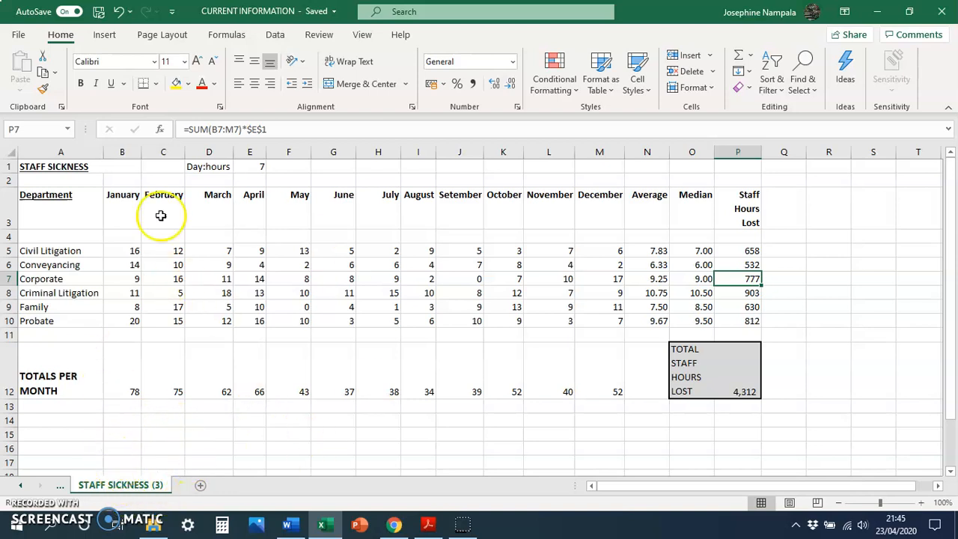
pyautogui.rightClick(121, 484)
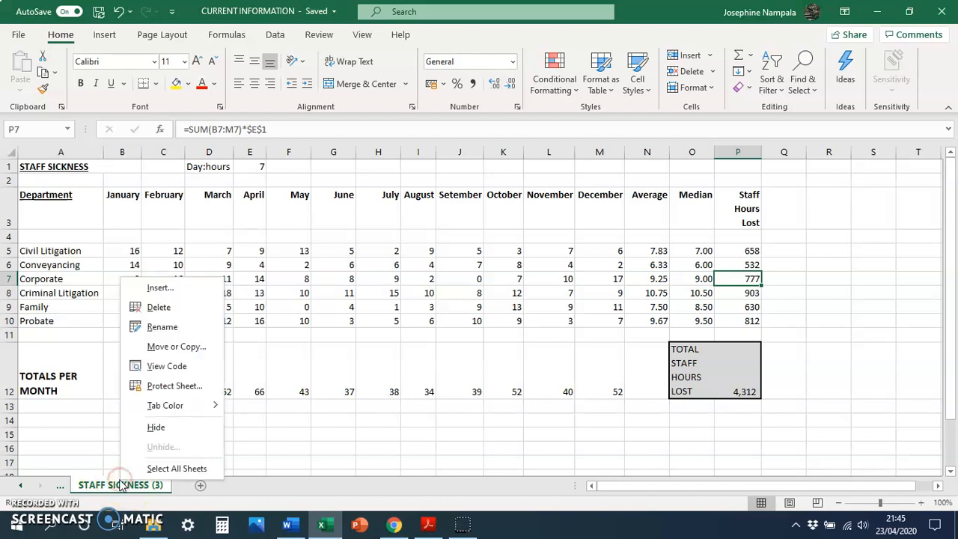
pyautogui.click(177, 346)
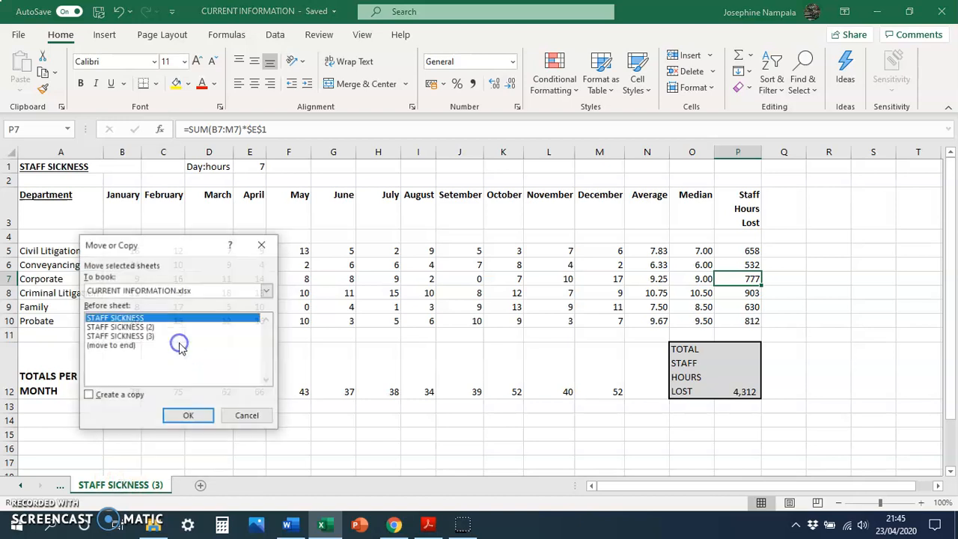
pyautogui.click(131, 346)
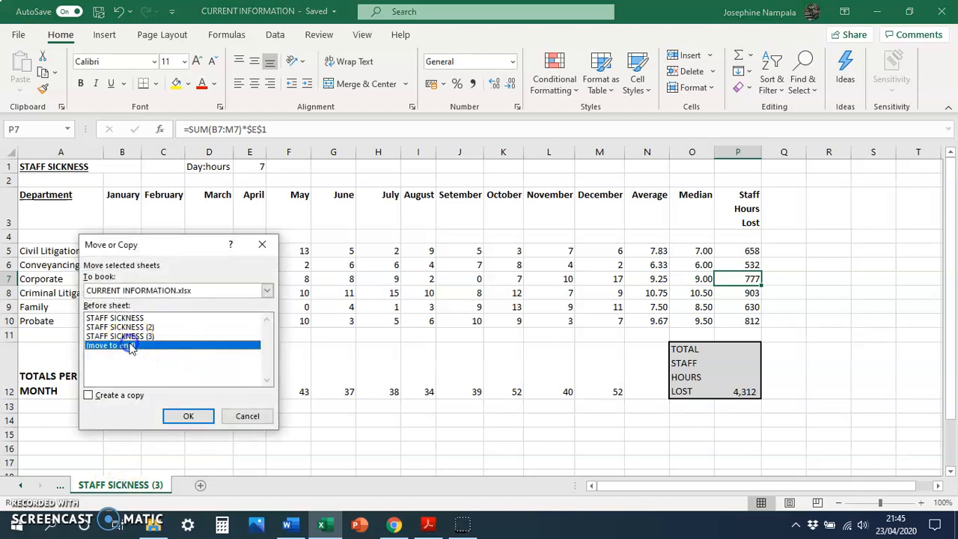
pyautogui.click(88, 395)
pyautogui.click(188, 415)
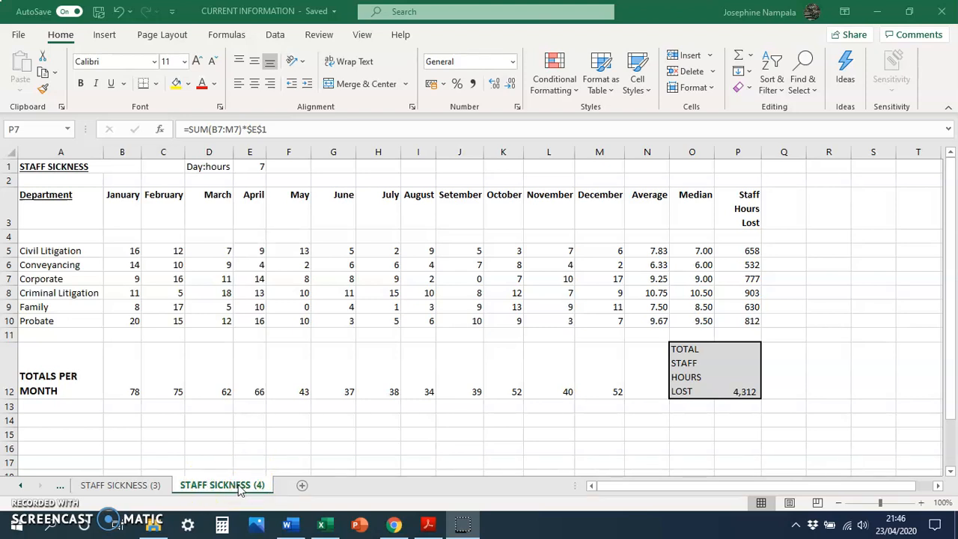
# Step: Rename the copied sheet as Formulae View (4)
pyautogui.doubleClick(238, 485)
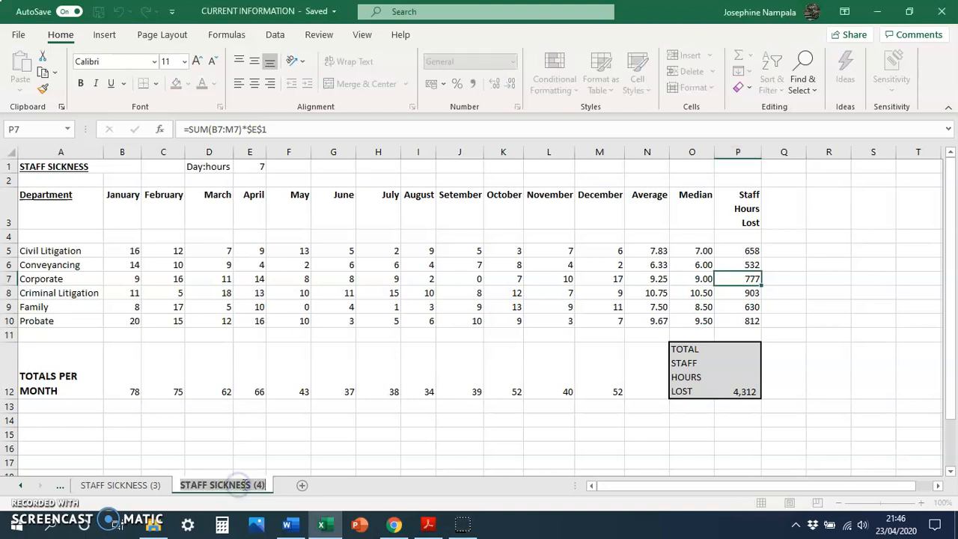
pyautogui.click(256, 483)
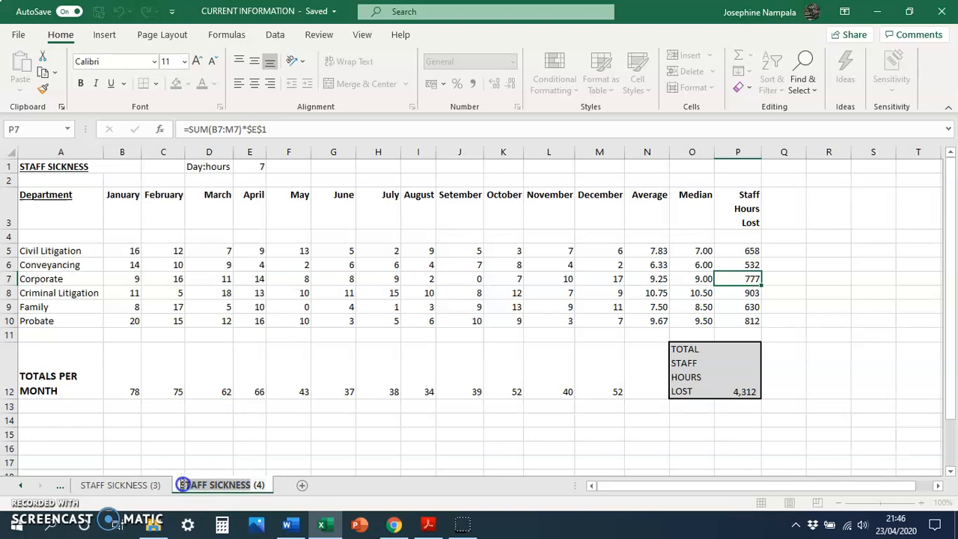
pyautogui.write('Formulae View')
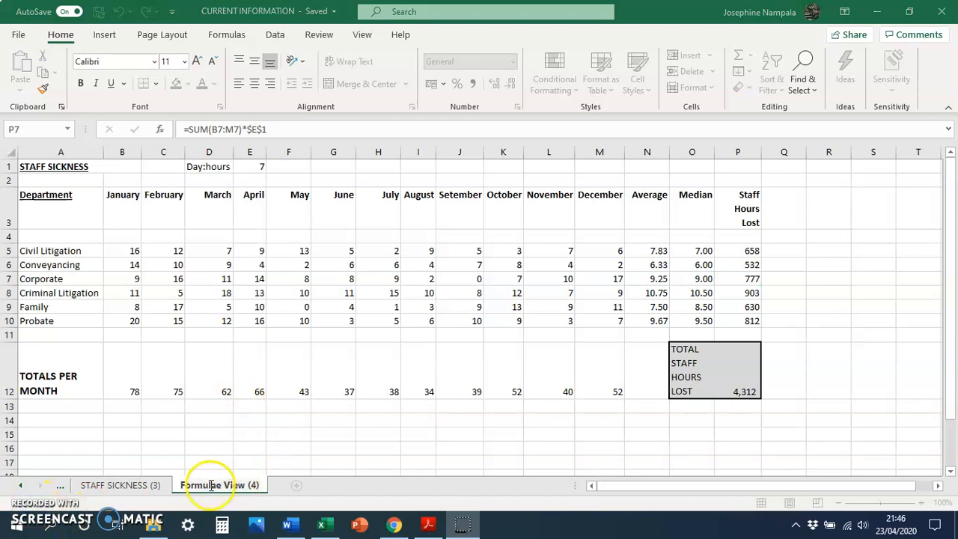
pyautogui.click(275, 335)
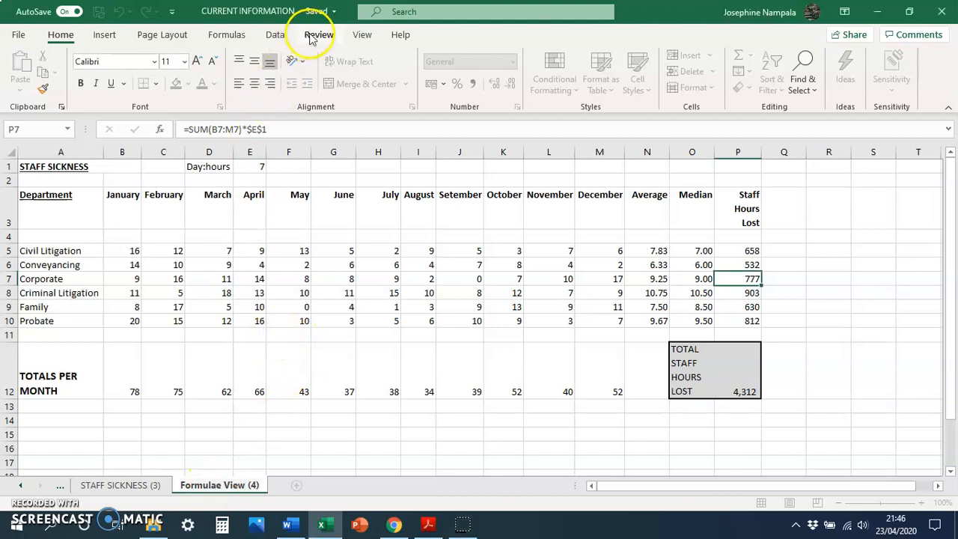
# Step: Display the formulas instead of the calculated values on the Formulae View (4) sheet
pyautogui.click(217, 37)
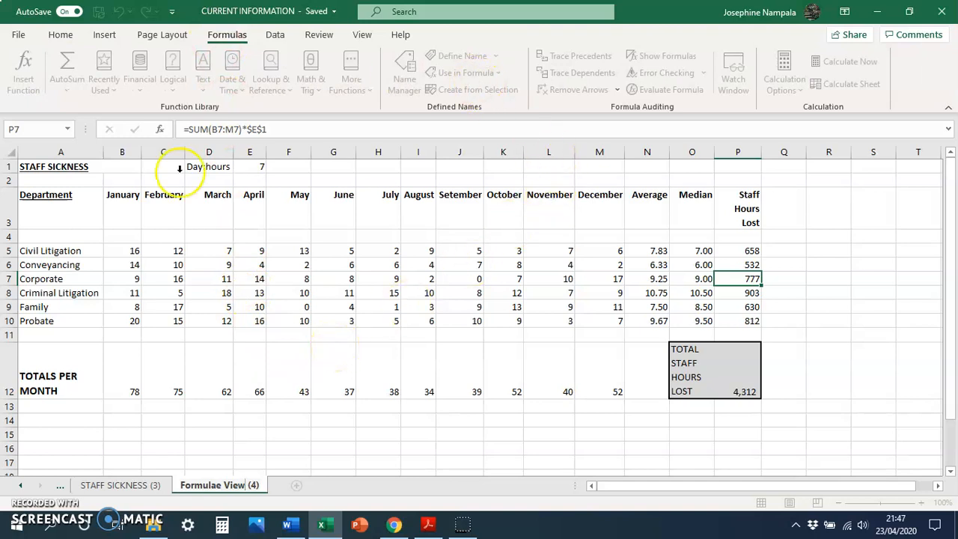
pyautogui.click(303, 366)
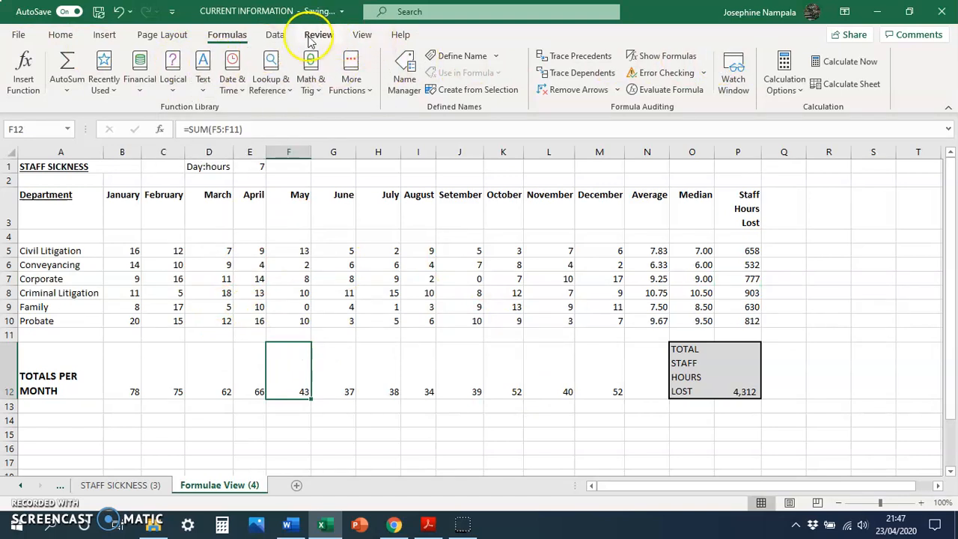
pyautogui.click(652, 58)
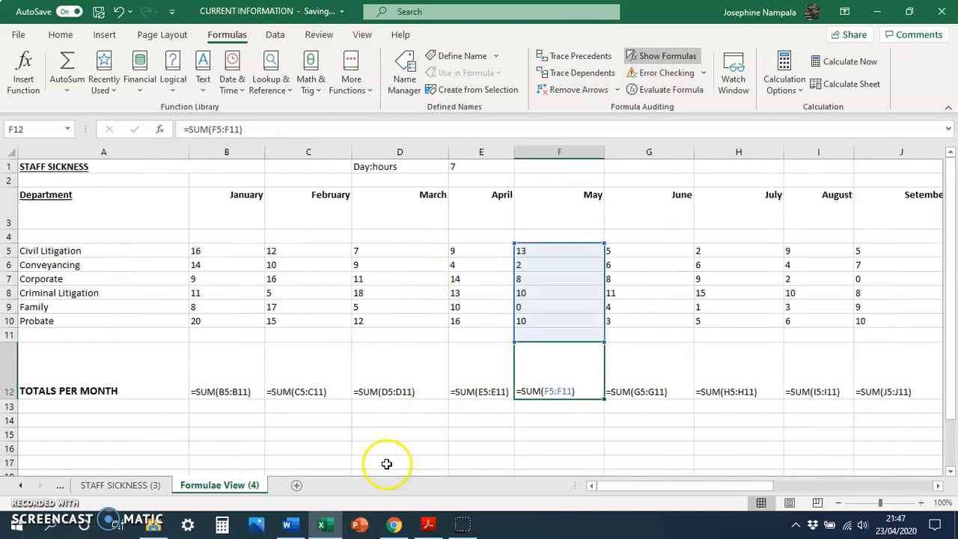
# Step: Widen the Average, Median and Staff Hours Lost columns and narrow the Department and month columns to fit their contents
pyautogui.moveTo(627, 485); pyautogui.dragTo(785, 483)
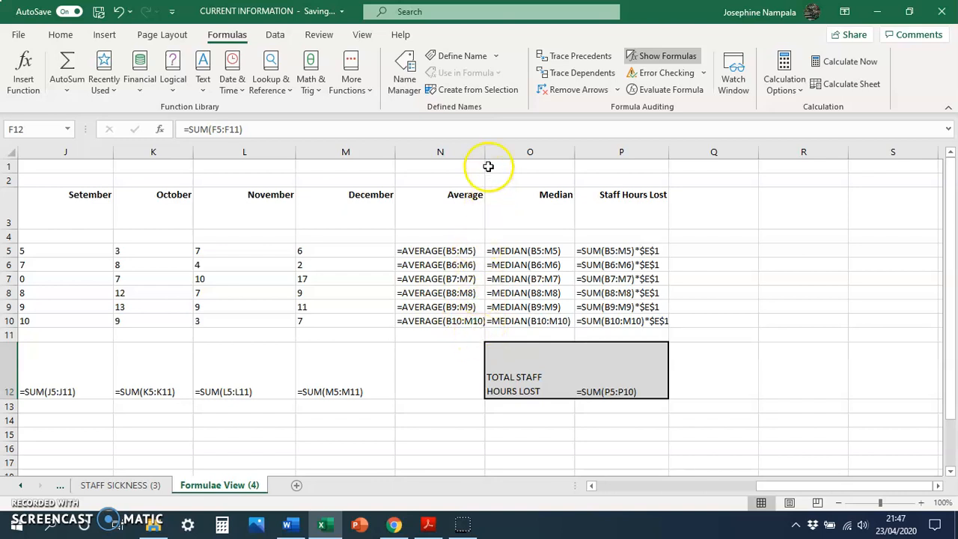
pyautogui.moveTo(483, 152); pyautogui.dragTo(494, 152)
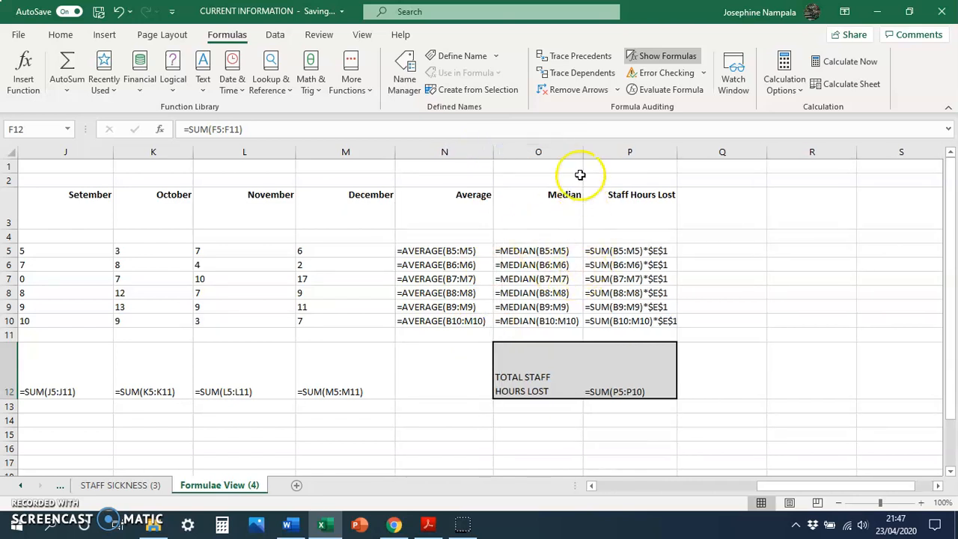
pyautogui.moveTo(582, 153); pyautogui.dragTo(587, 152)
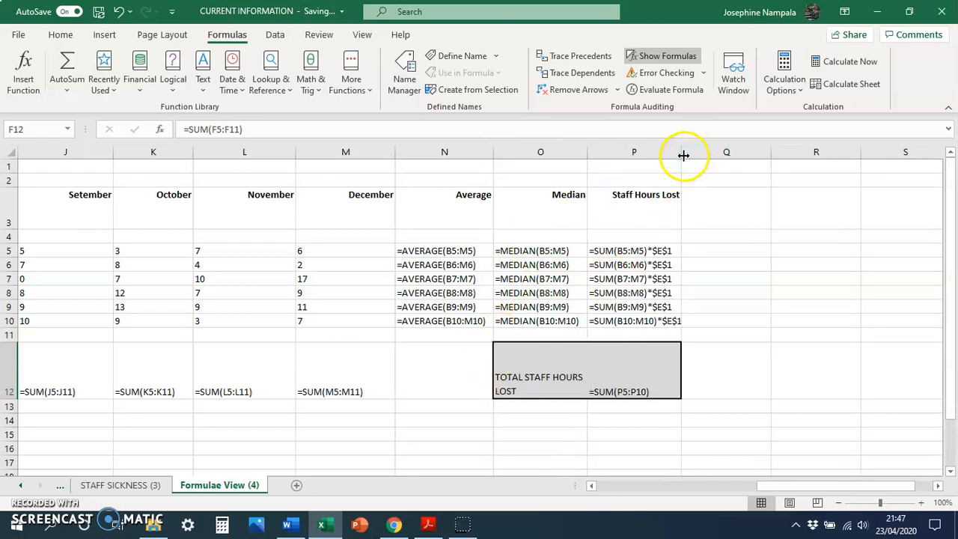
pyautogui.moveTo(681, 154); pyautogui.dragTo(686, 156)
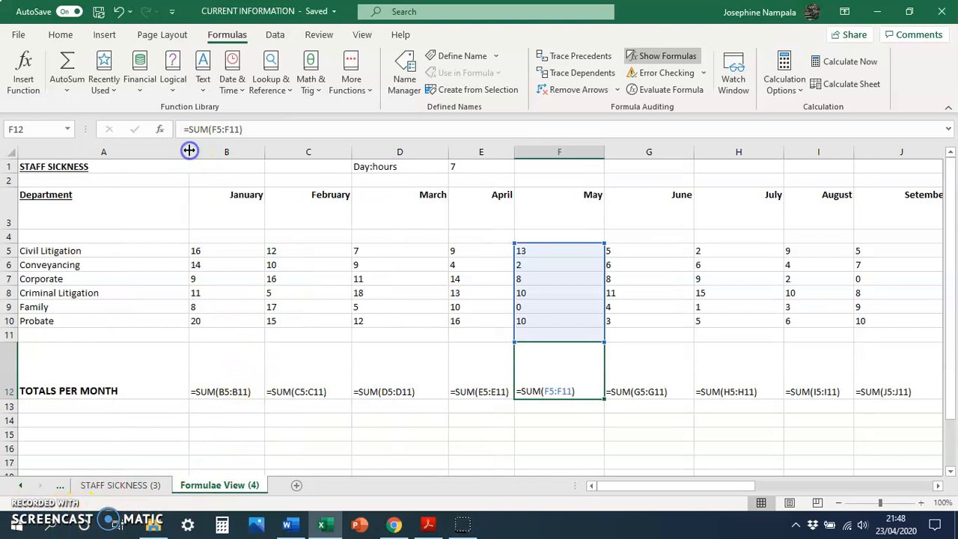
pyautogui.moveTo(189, 151); pyautogui.dragTo(139, 152)
pyautogui.moveTo(214, 153)
pyautogui.mouseDown()
pyautogui.moveTo(193, 156)
pyautogui.moveTo(206, 154)
pyautogui.mouseUp()
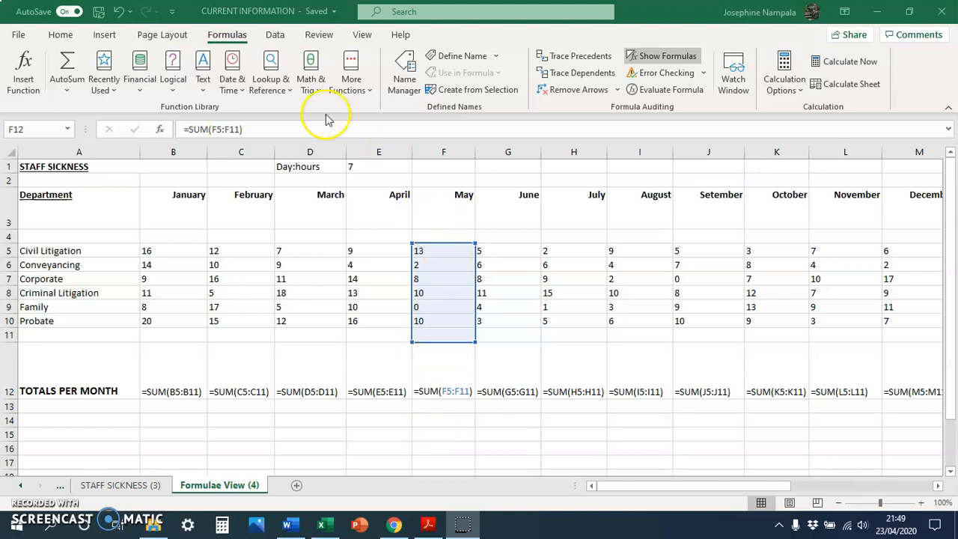
# Step: Set the page orientation of the Formulae View (4) sheet to Landscape
pyautogui.click(169, 38)
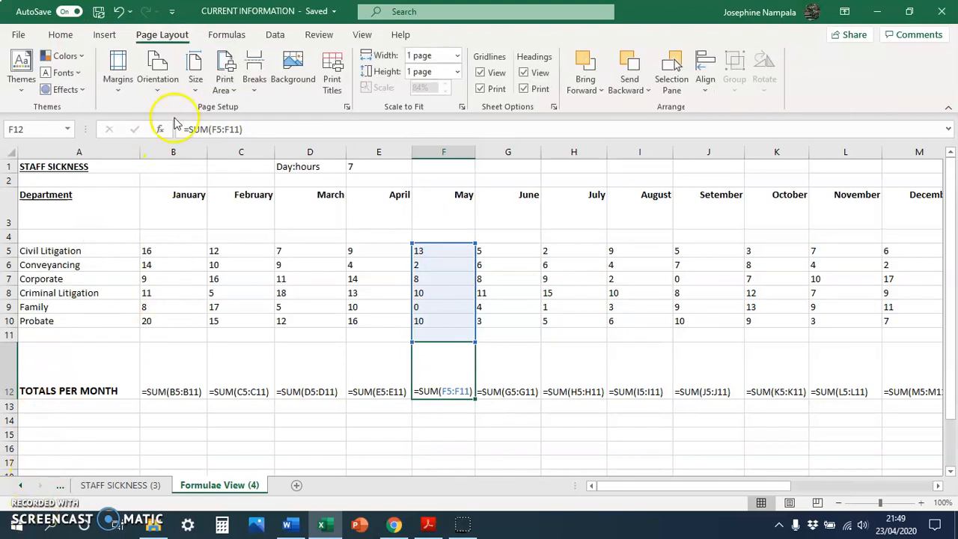
pyautogui.click(157, 75)
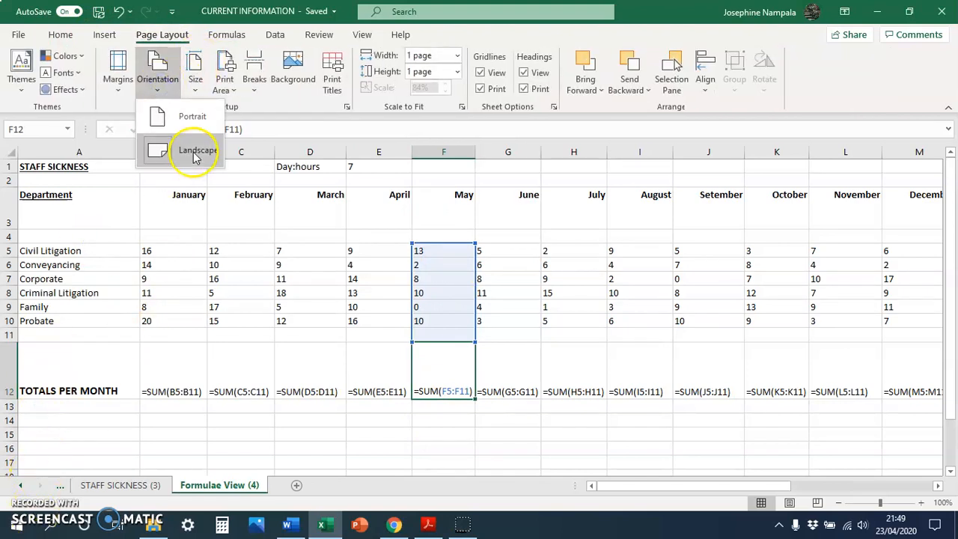
pyautogui.click(193, 152)
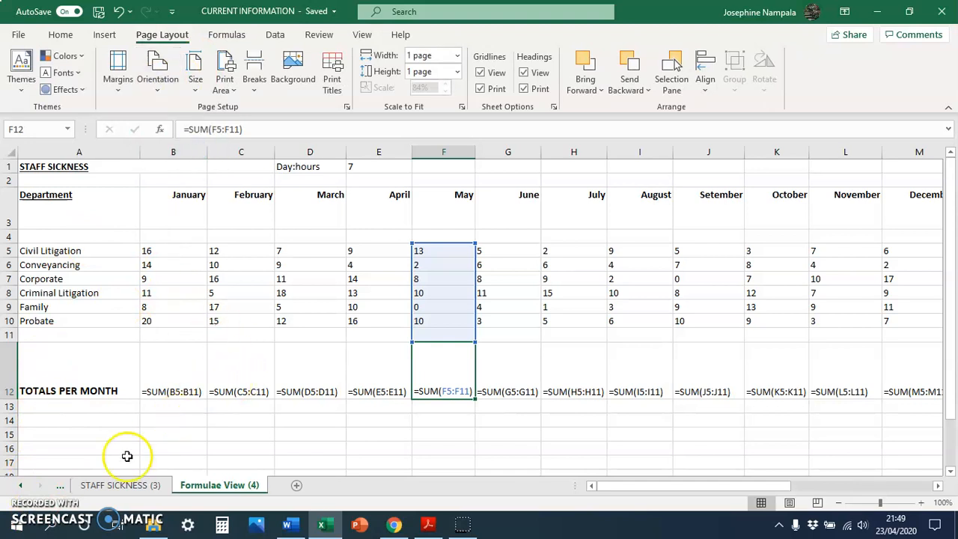
pyautogui.click(160, 81)
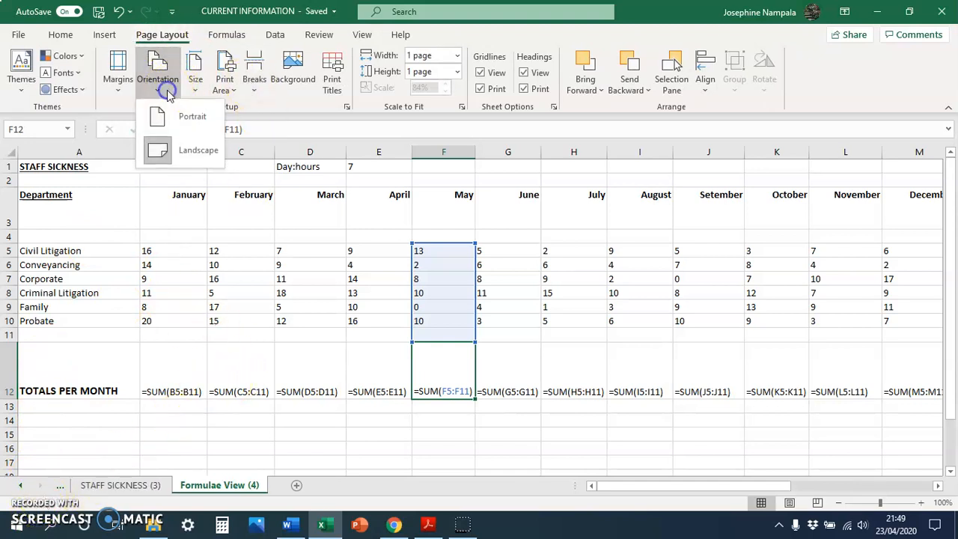
pyautogui.click(30, 517)
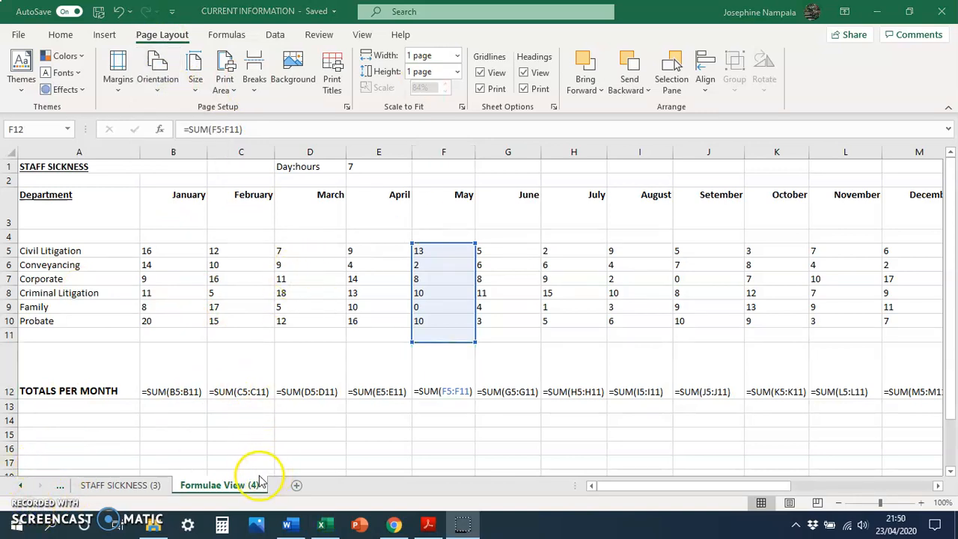
# Step: Examine the sheet's page header in Page Layout view alongside the workbook PDF's instructions, and return to Normal view
pyautogui.click(363, 36)
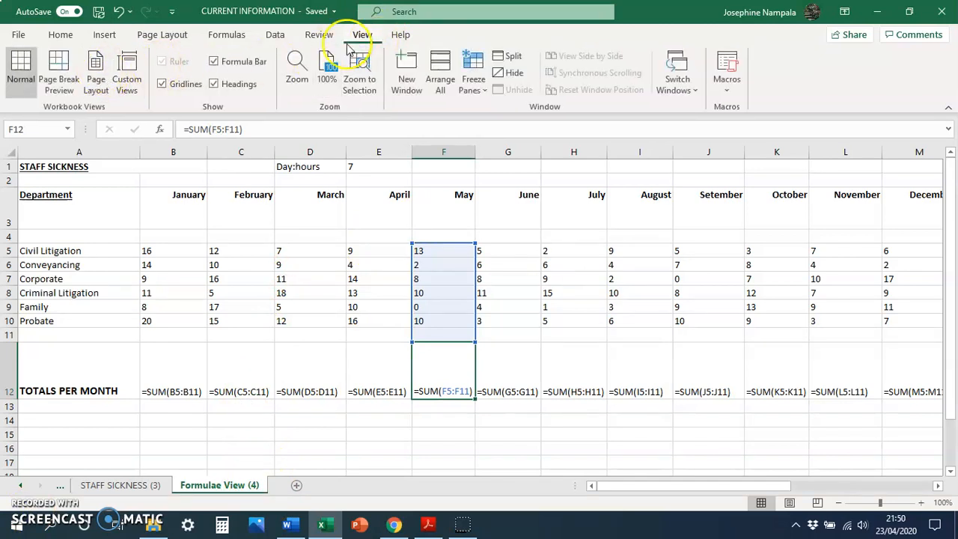
pyautogui.click(104, 76)
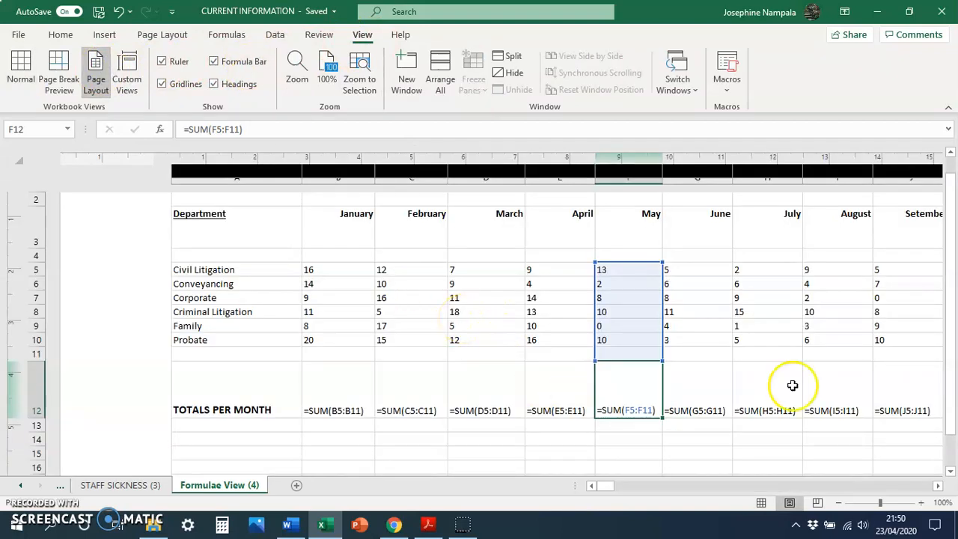
pyautogui.moveTo(951, 342); pyautogui.dragTo(950, 329)
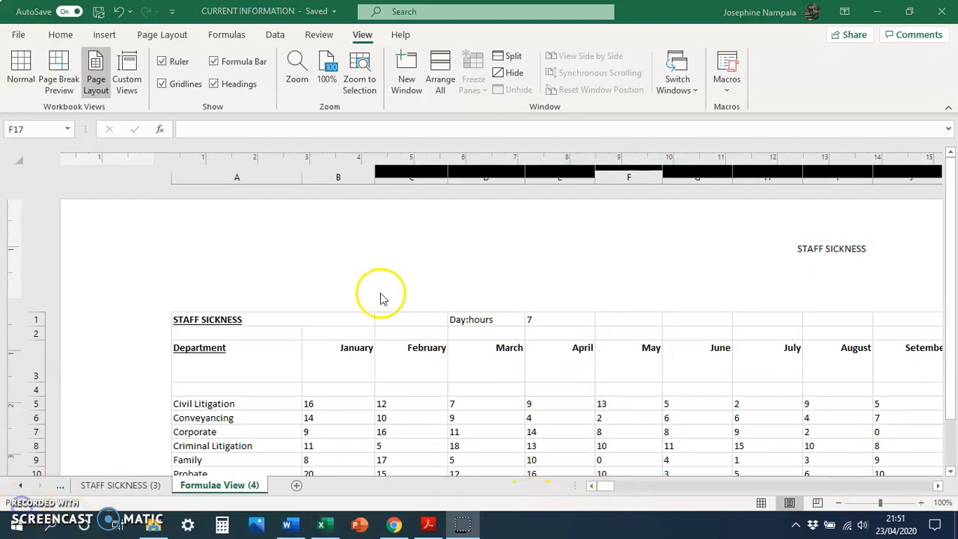
pyautogui.click(428, 523)
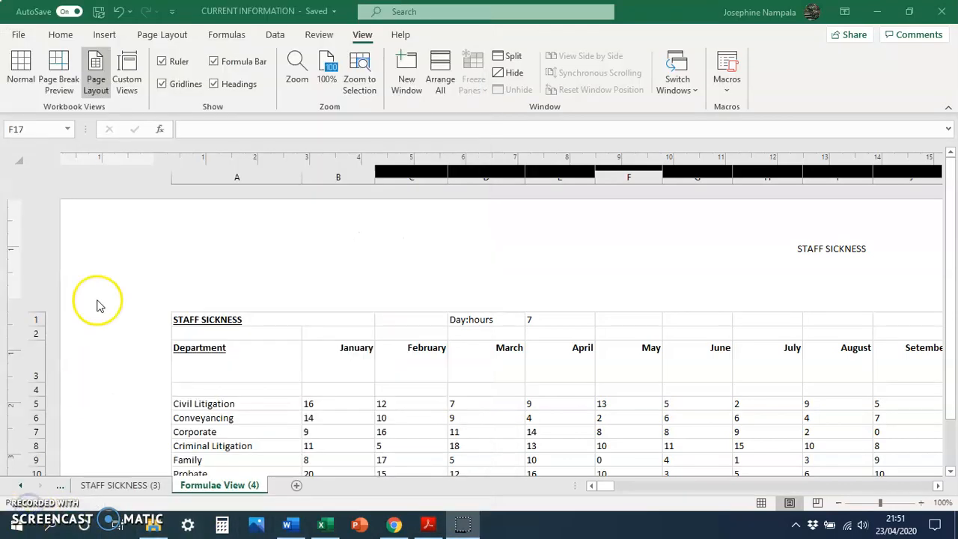
pyautogui.click(21, 65)
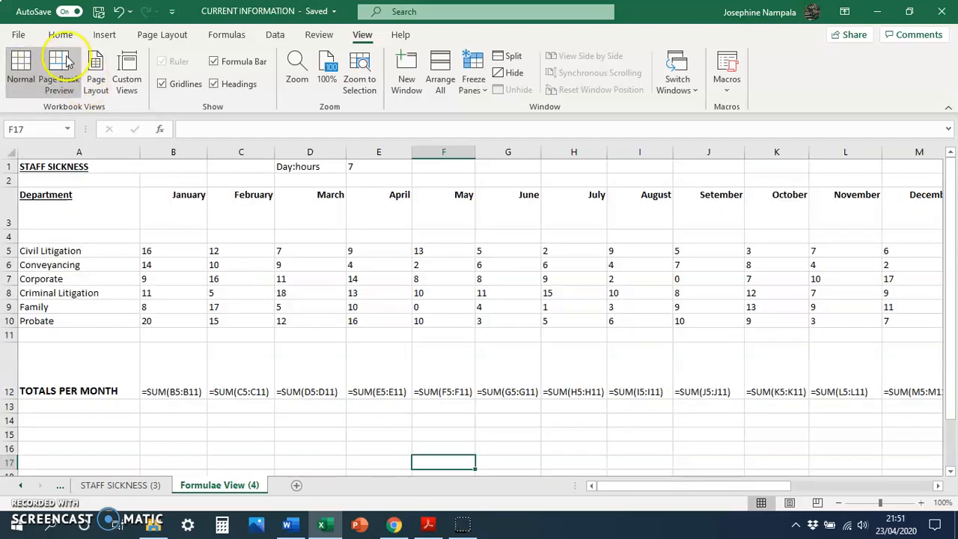
# Step: Bring up the print preview and set the scaling to Fit Sheet on One Page
pyautogui.click(18, 34)
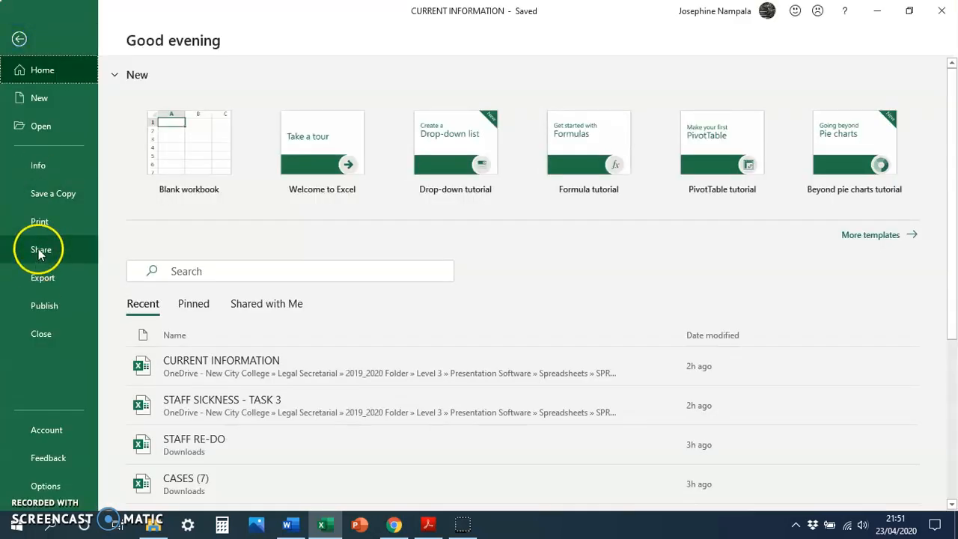
pyautogui.click(41, 224)
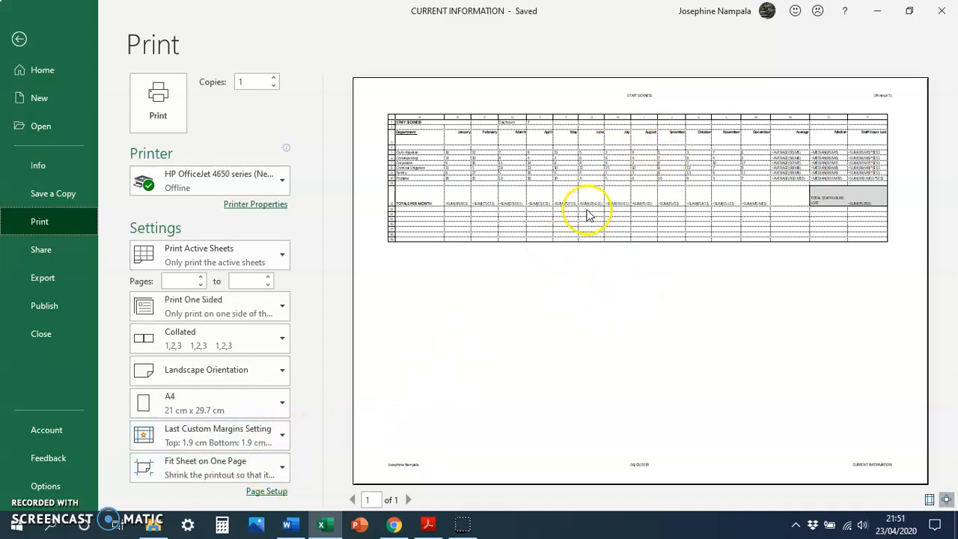
pyautogui.click(275, 466)
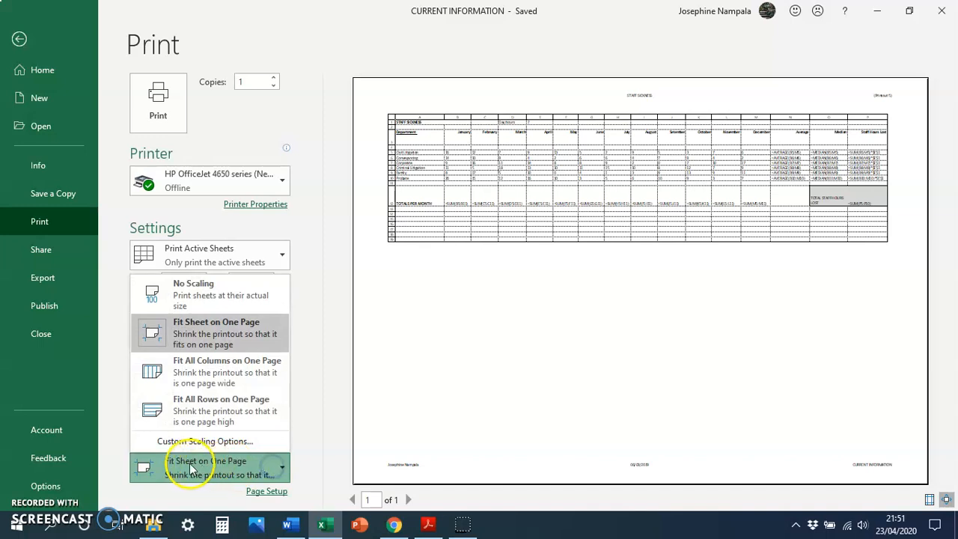
pyautogui.click(216, 334)
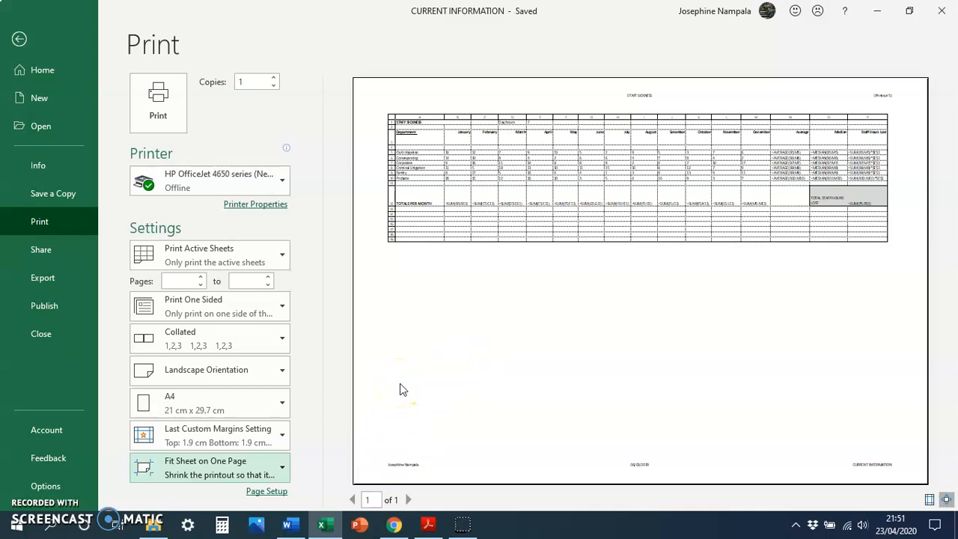
# Step: Set the page setup to print gridlines and row and column headings, and apply it
pyautogui.click(256, 493)
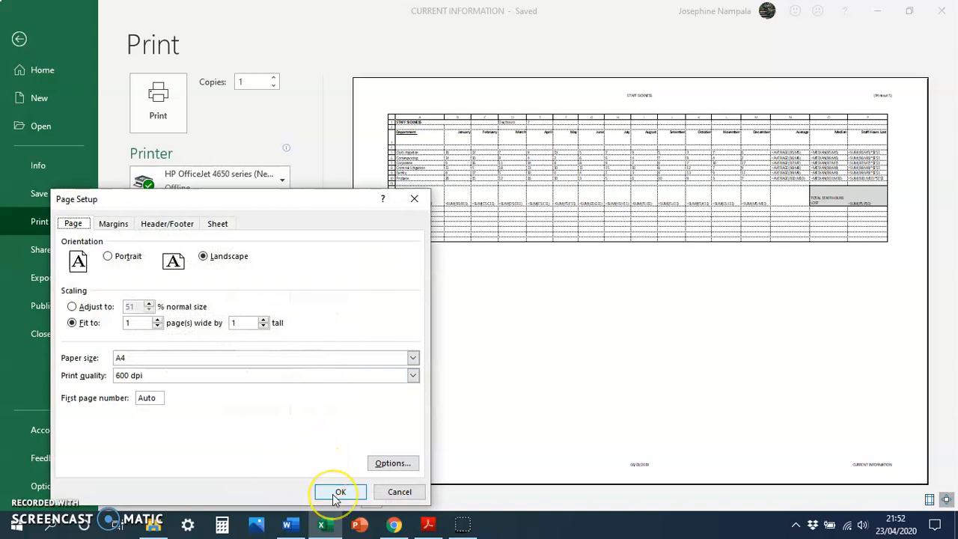
pyautogui.click(218, 223)
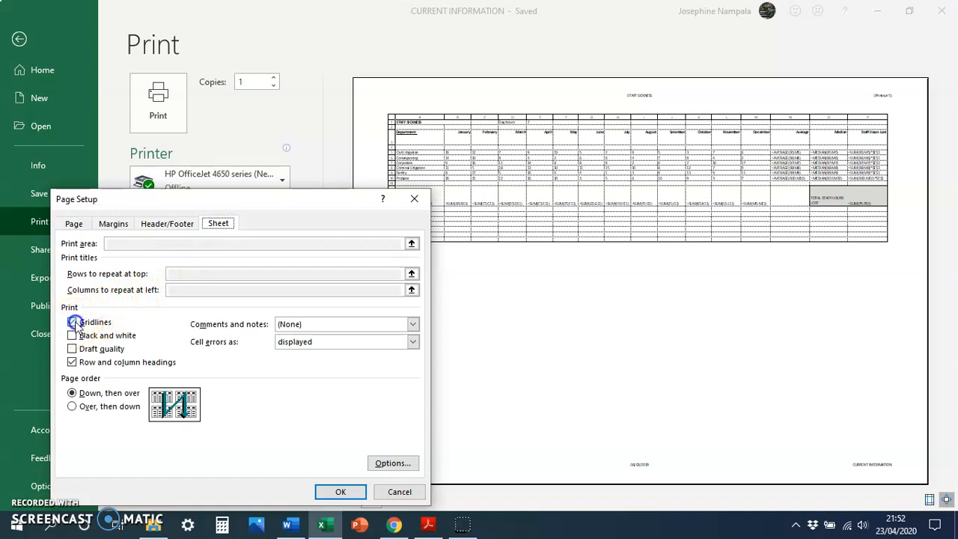
pyautogui.click(83, 364)
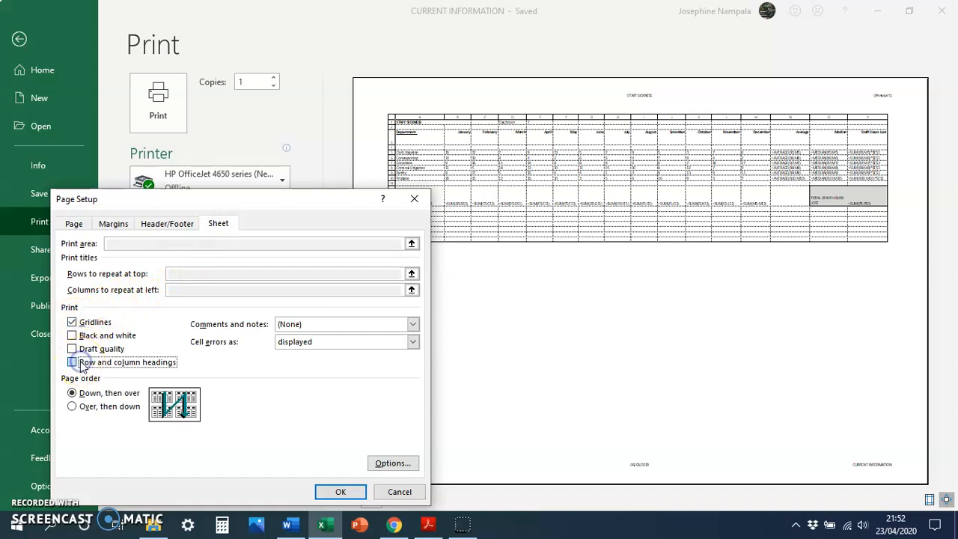
pyautogui.click(340, 490)
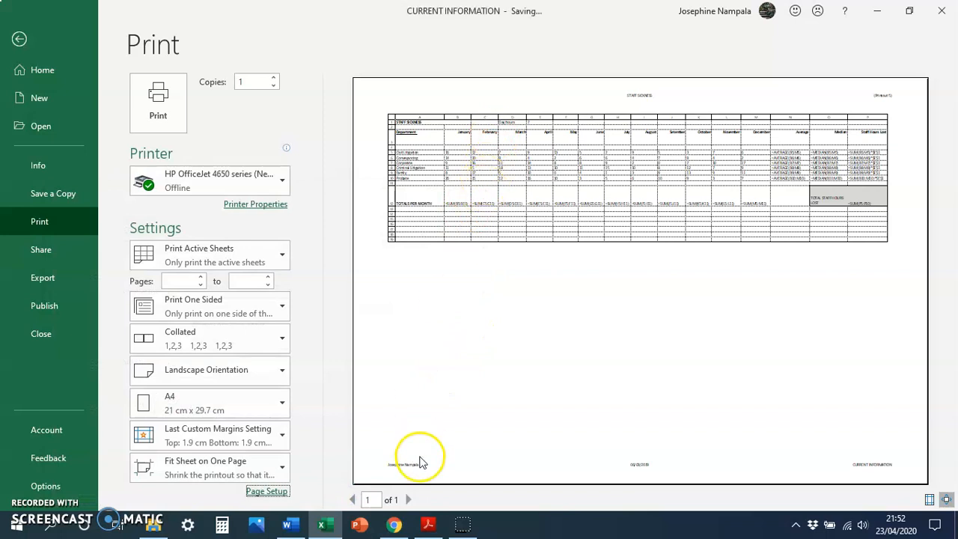
pyautogui.click(27, 505)
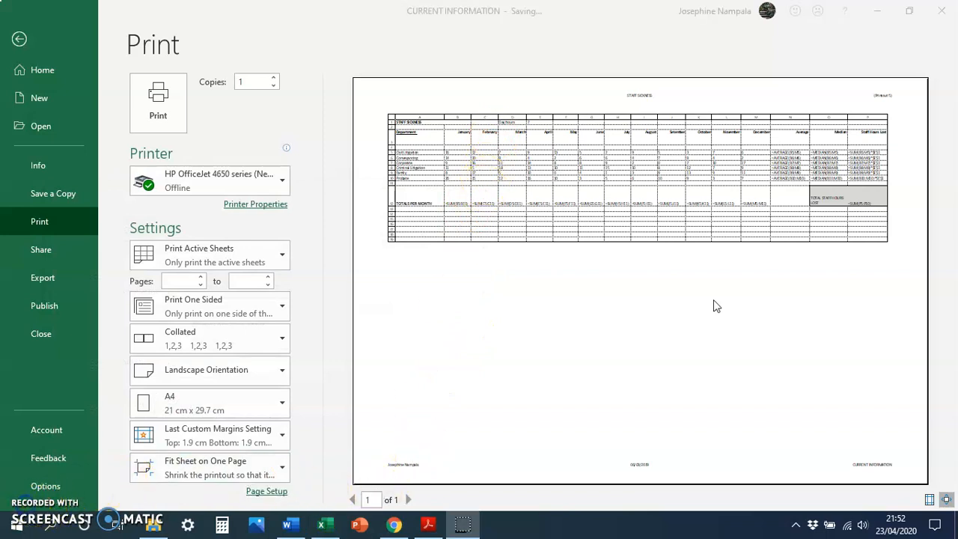